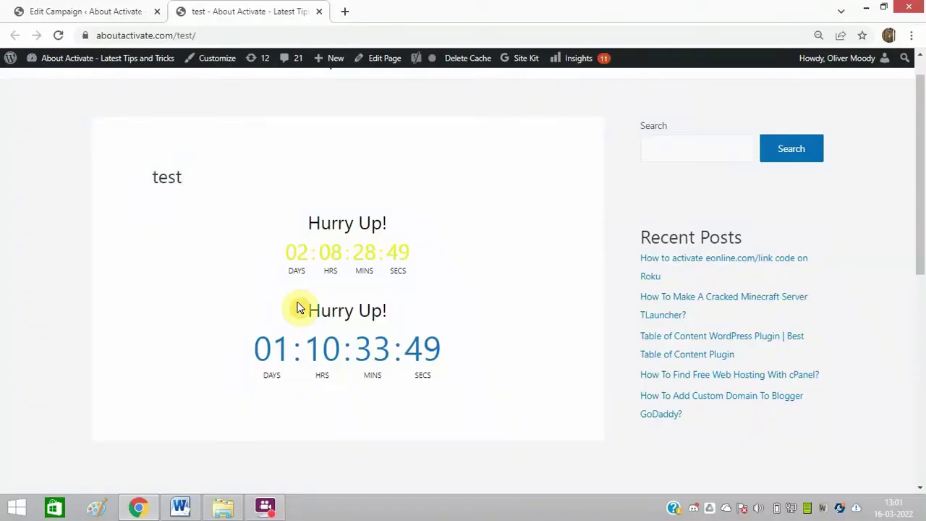
# Search the WordPress plugin directory for "countdown timer" and review the HurryTimer plugin entry.
pyautogui.click(116, 10)
pyautogui.moveTo(40, 248)
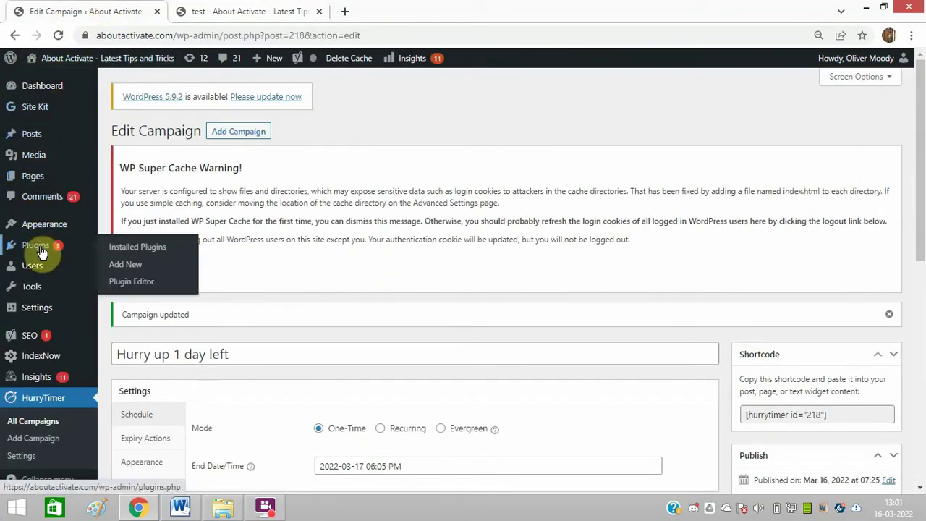
pyautogui.click(134, 266)
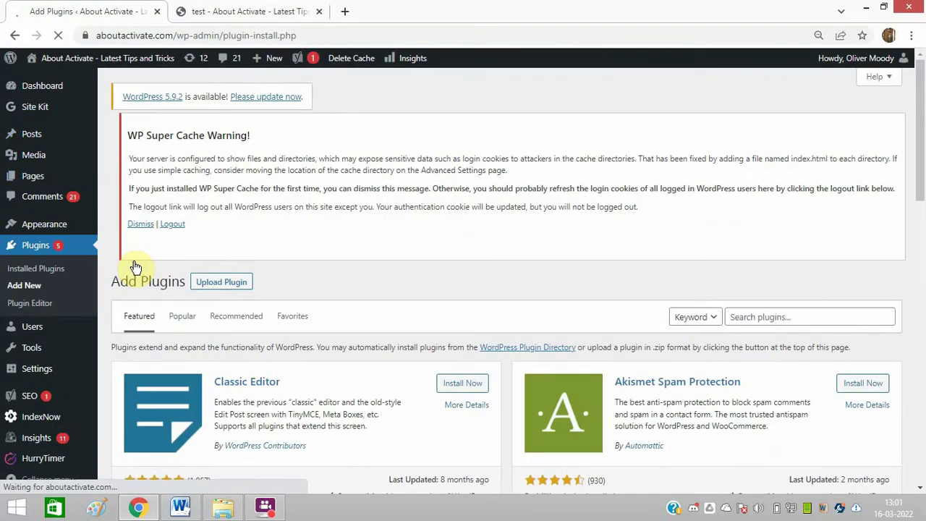
pyautogui.click(752, 321)
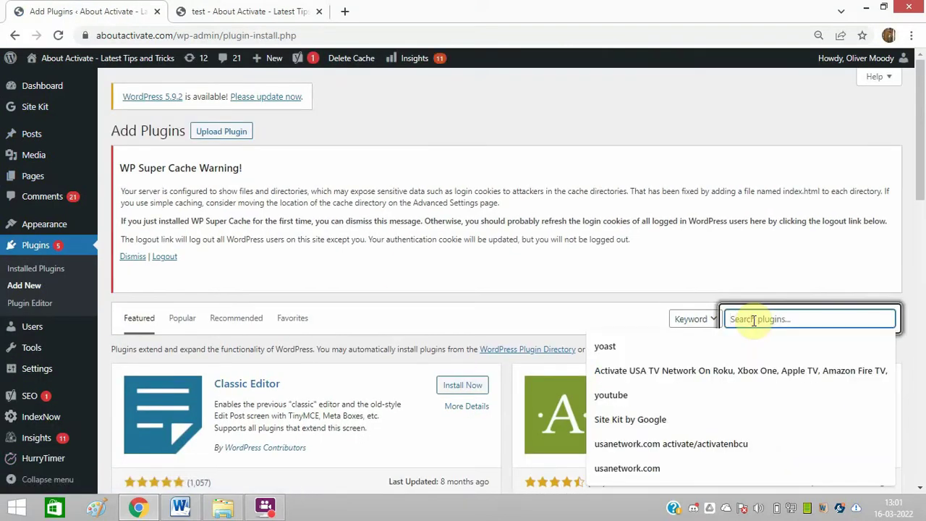
pyautogui.write('countdown timer')
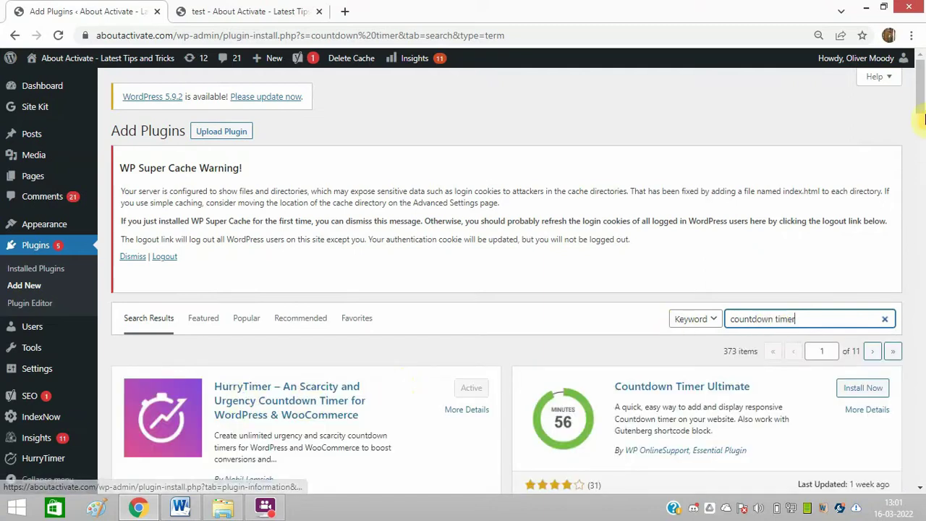
pyautogui.scroll(-1, 923, 95)
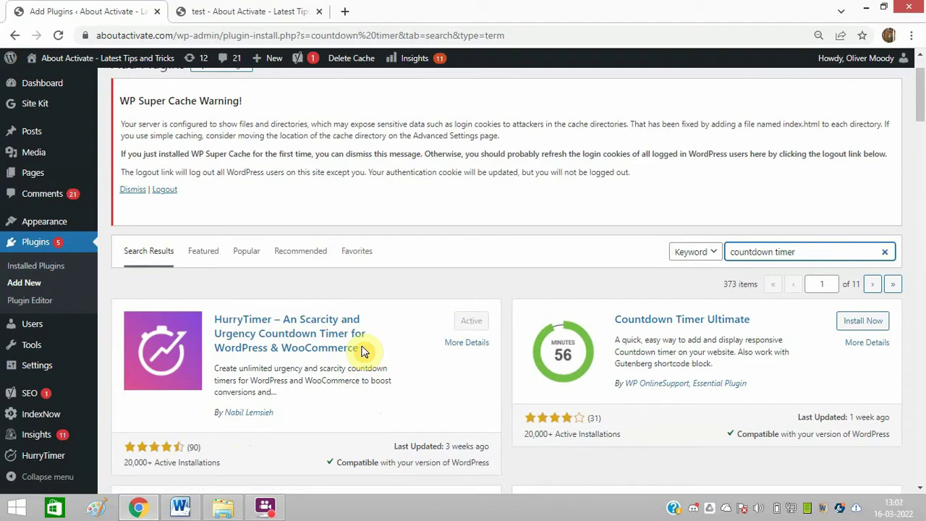
pyautogui.moveTo(924, 95); pyautogui.dragTo(924, 116)
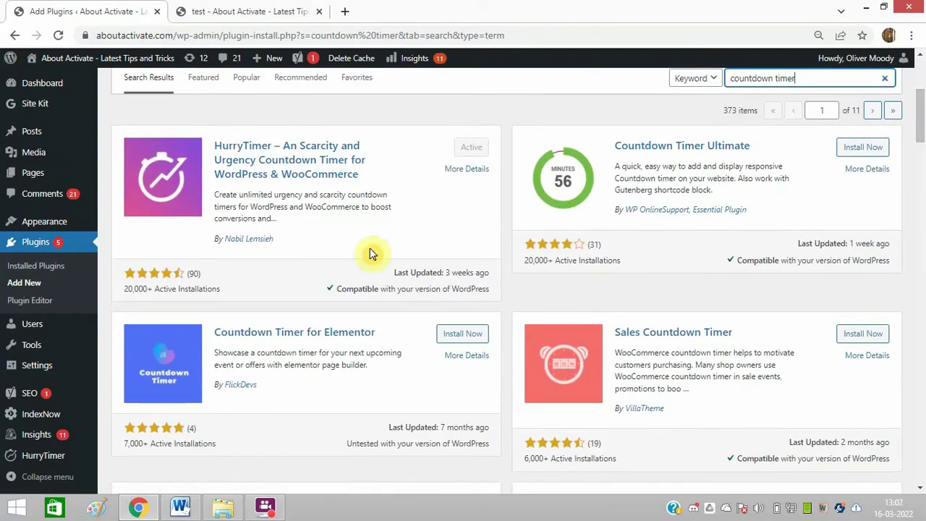
# Open the list of all HurryTimer campaigns and check the existing timers on the live test page.
pyautogui.moveTo(34, 464)
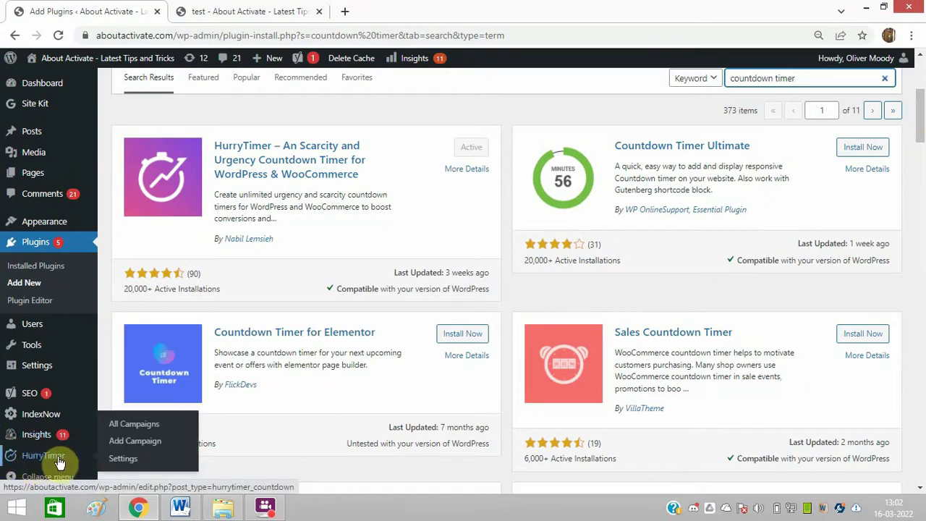
pyautogui.click(128, 432)
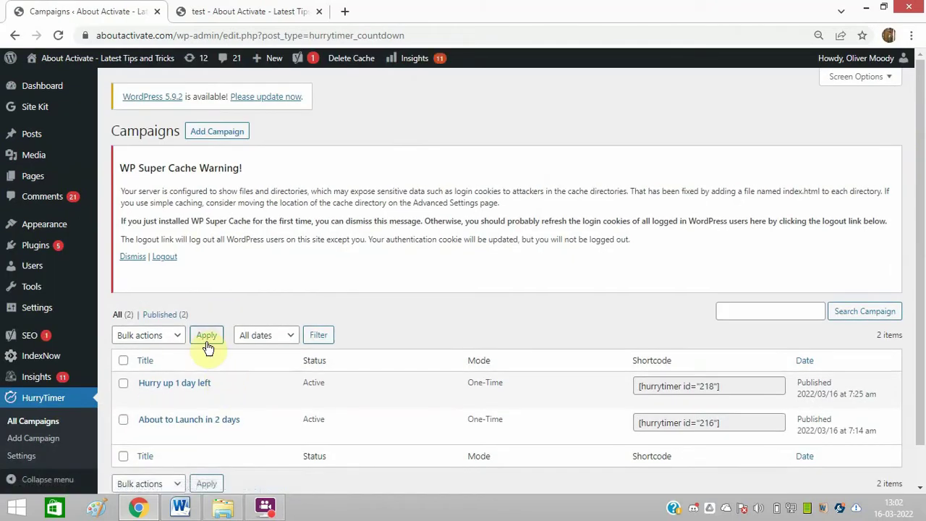
pyautogui.click(270, 6)
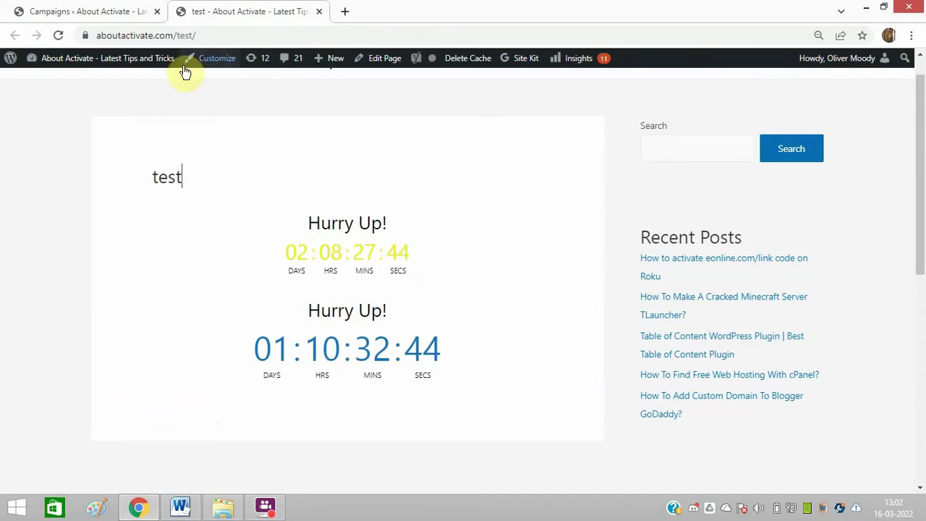
pyautogui.click(95, 7)
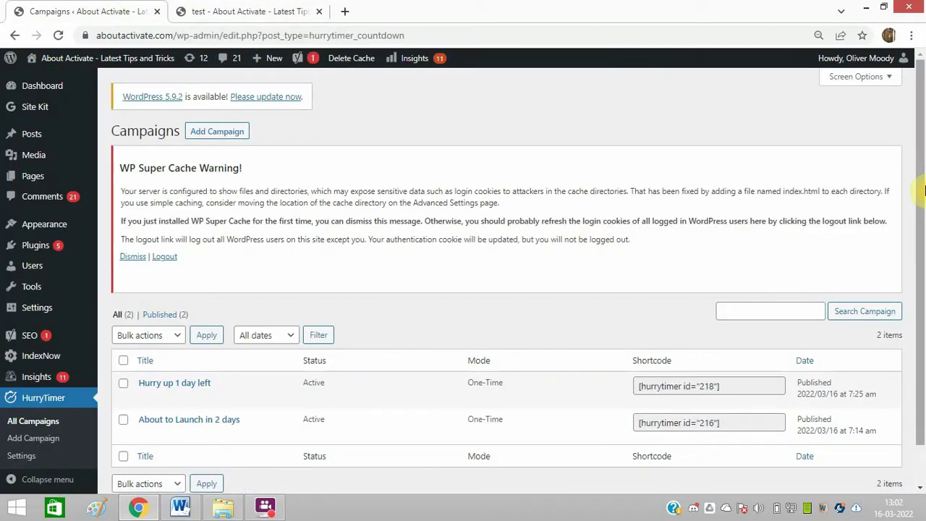
# Add a new HurryTimer campaign and name it "New launch", correcting the spelling.
pyautogui.click(233, 137)
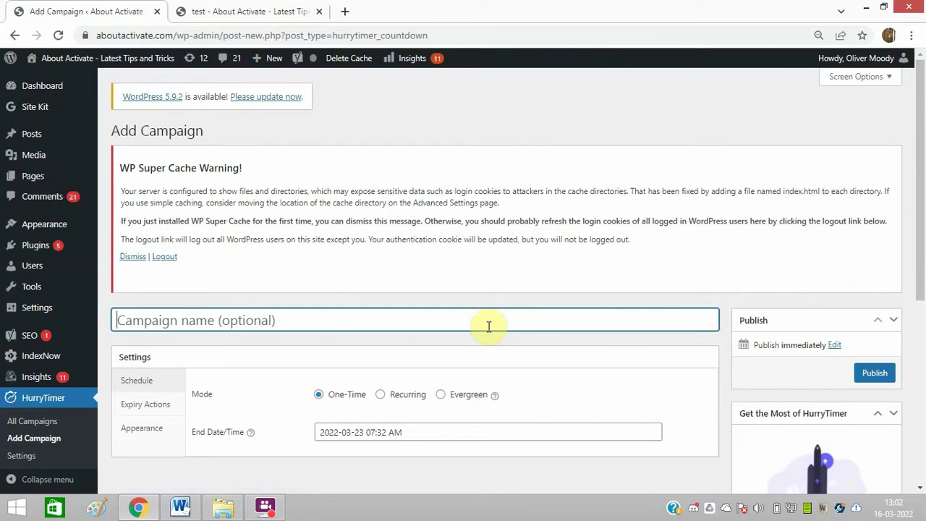
pyautogui.write('New lauch')
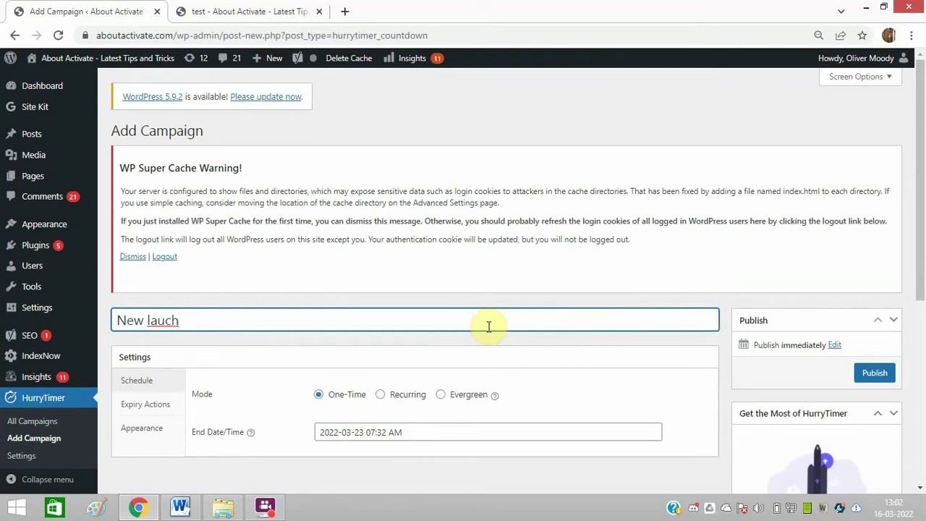
pyautogui.rightClick(166, 320)
pyautogui.click(232, 145)
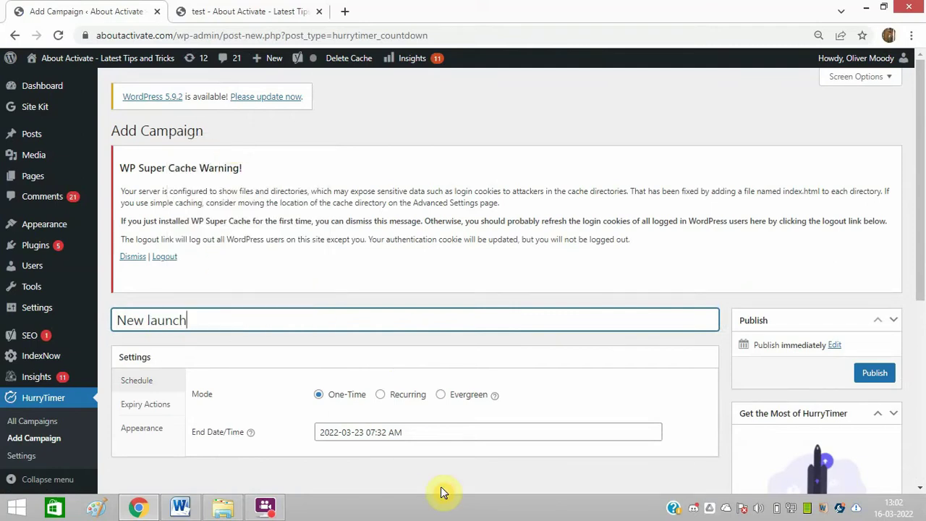
pyautogui.click(367, 432)
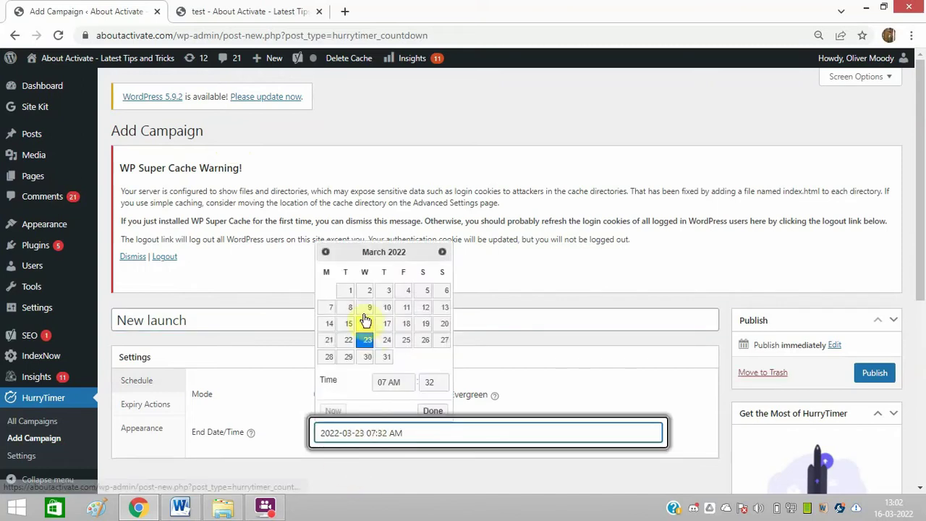
pyautogui.click(427, 346)
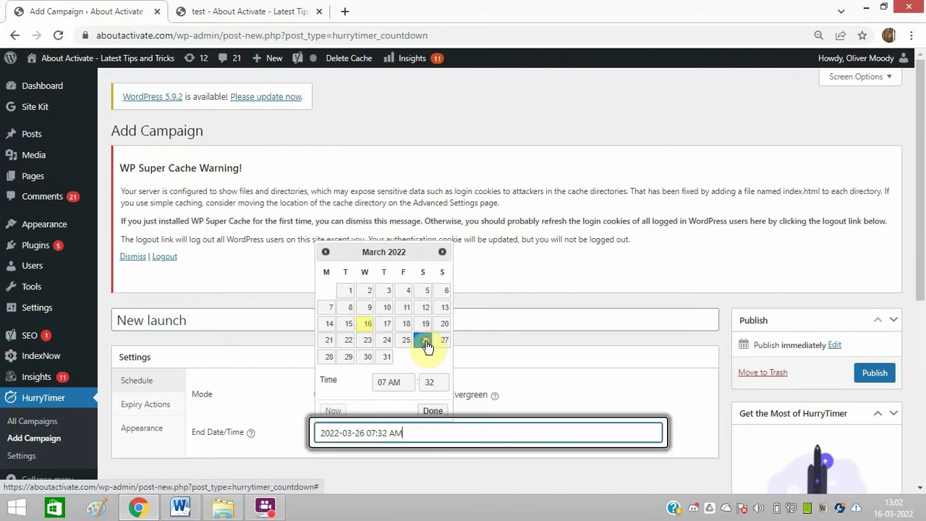
pyautogui.click(407, 382)
pyautogui.click(403, 366)
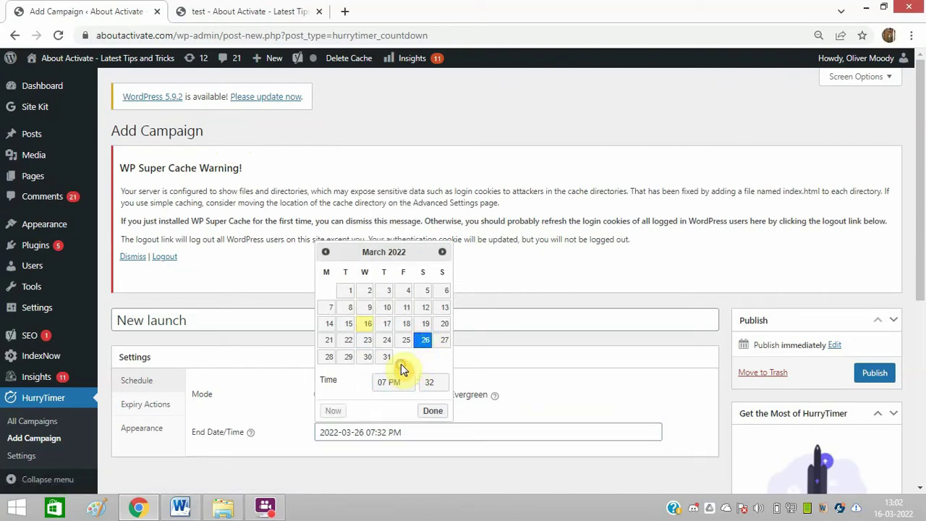
pyautogui.click(434, 385)
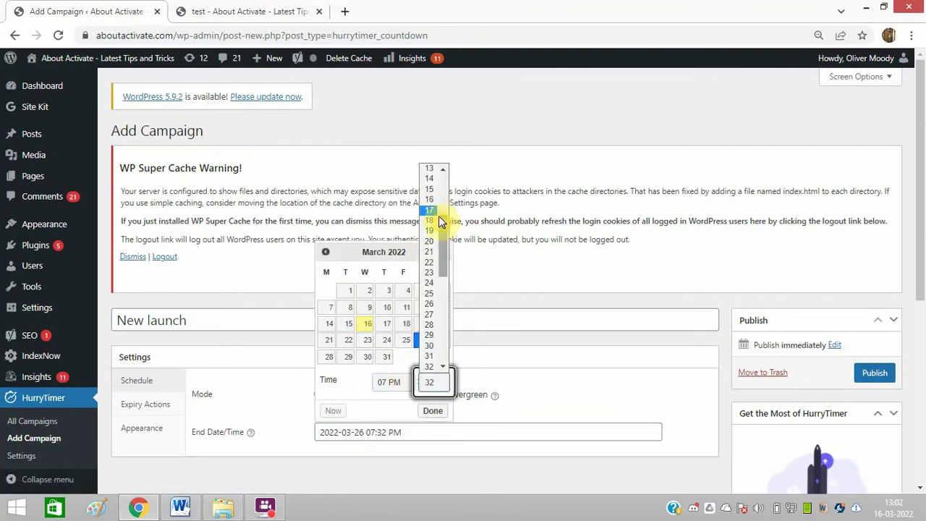
pyautogui.scroll(4, 446, 206)
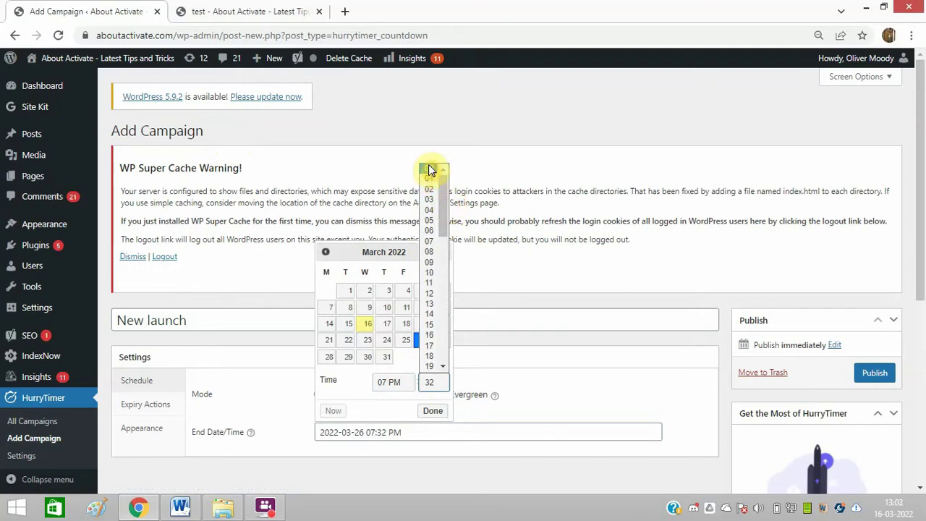
pyautogui.click(430, 171)
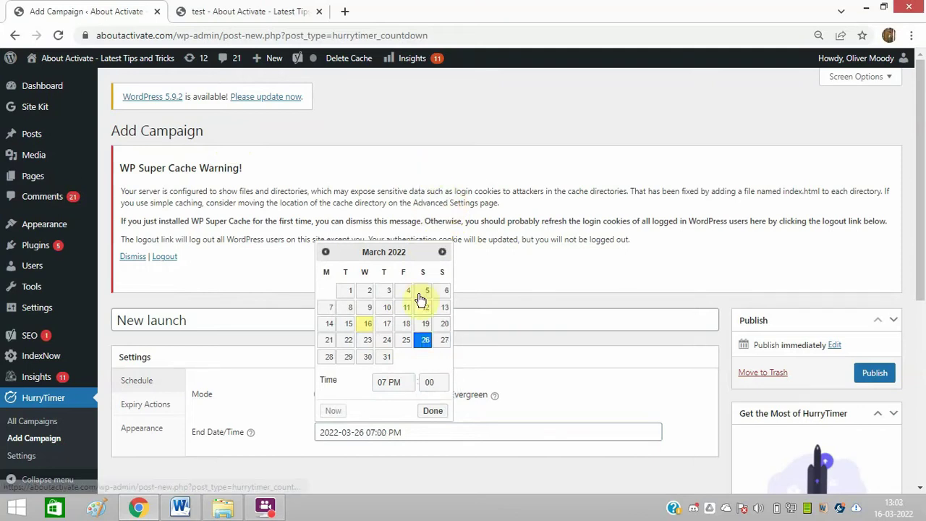
pyautogui.click(431, 411)
# Publish the New launch campaign and copy its shortcode.
pyautogui.click(872, 373)
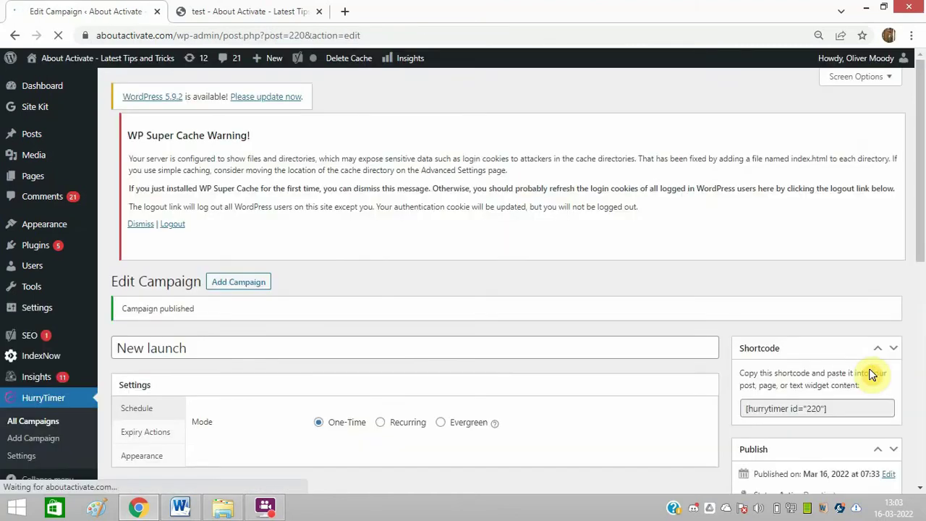
pyautogui.click(858, 414)
pyautogui.hotkey('ctrl', 'c')
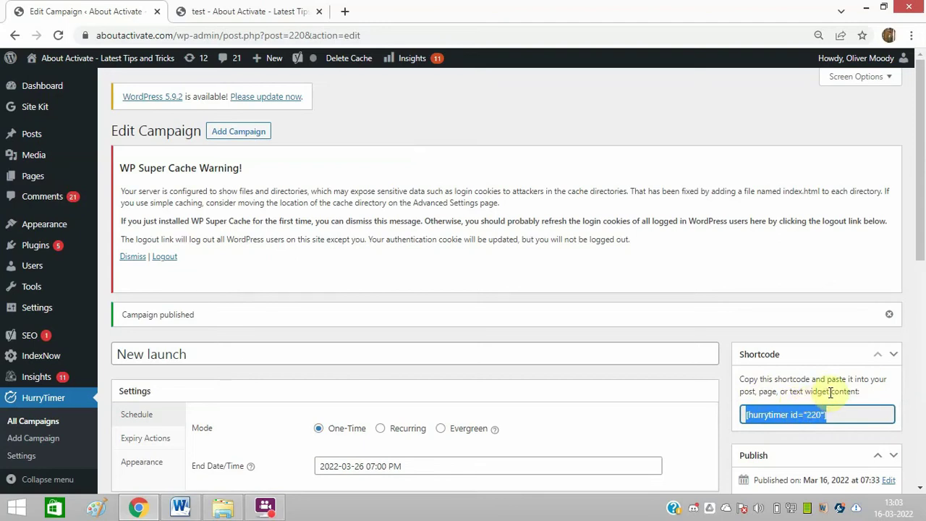
# Check the live test page, and open the test page for editing from the list of all pages.
pyautogui.moveTo(58, 182)
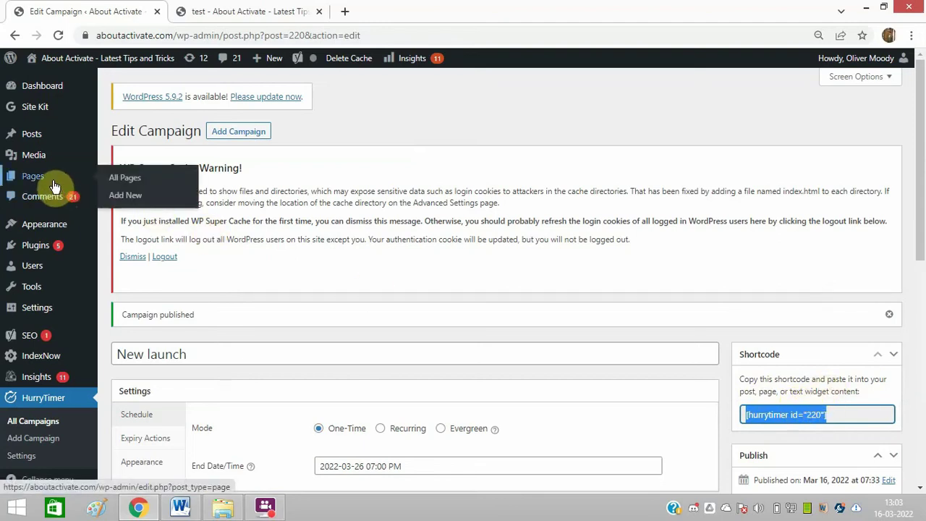
pyautogui.click(114, 181)
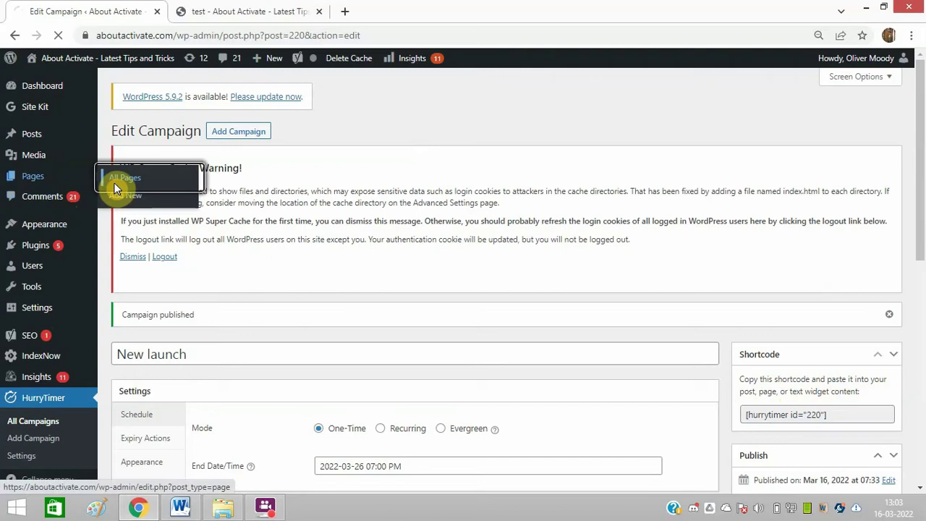
pyautogui.click(283, 7)
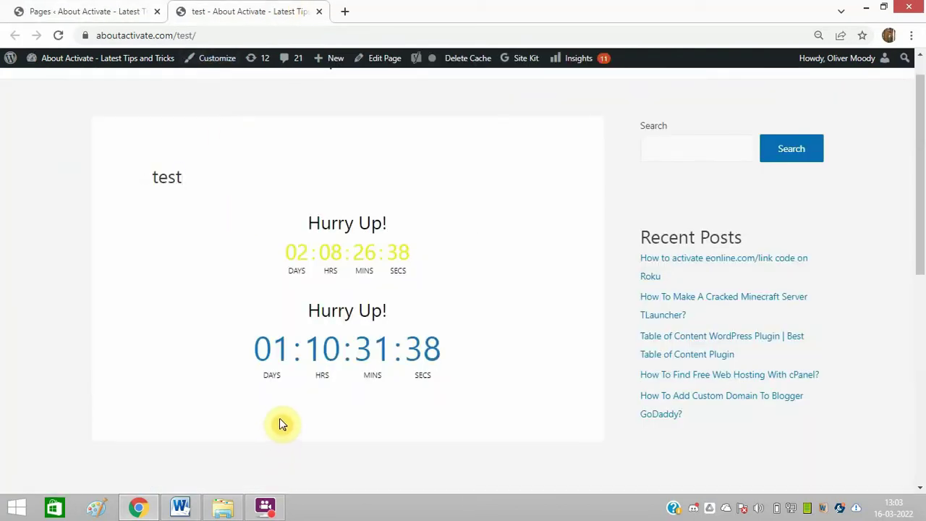
pyautogui.click(113, 10)
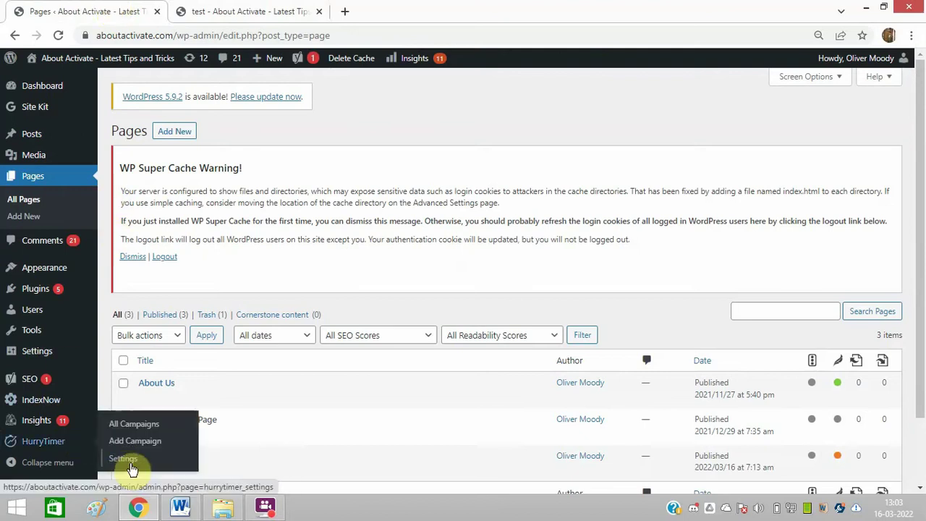
pyautogui.moveTo(186, 461)
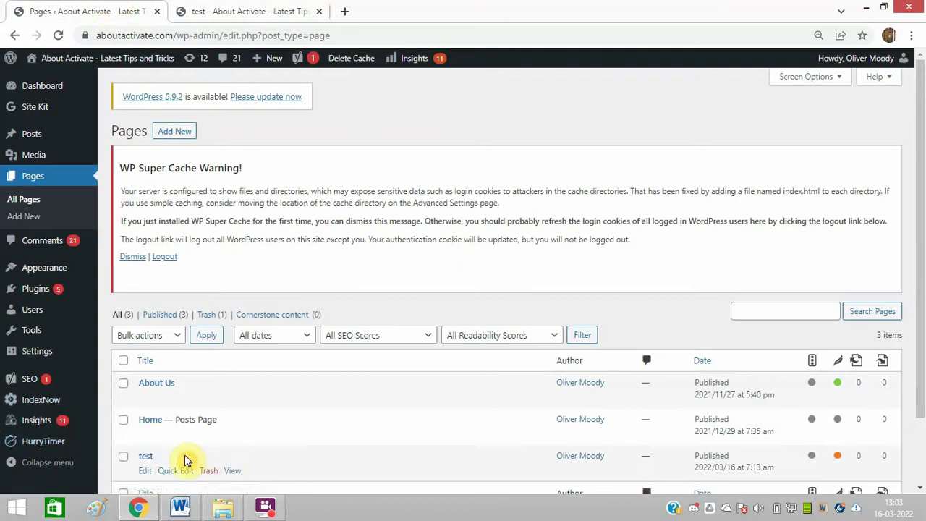
pyautogui.click(145, 471)
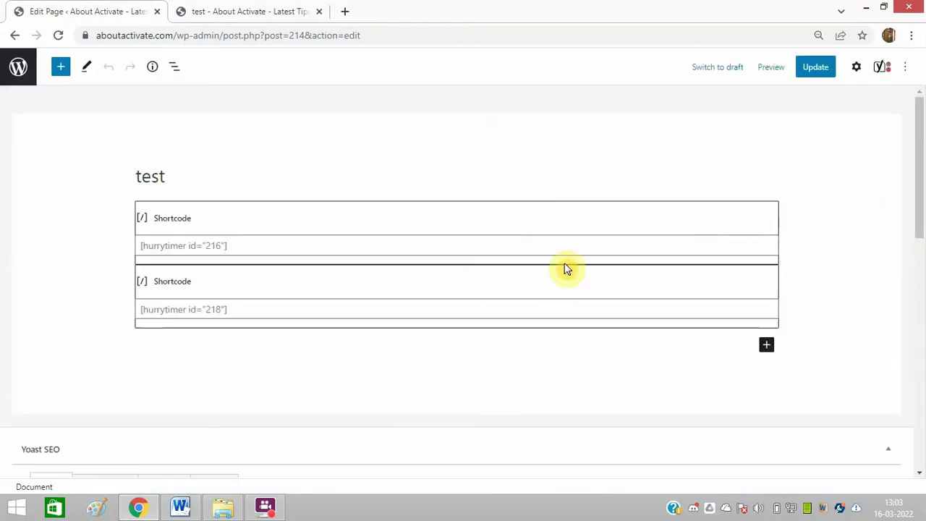
# Add a Shortcode block below the existing two, paste [hurrytimer id="220"] into it and update the page.
pyautogui.click(767, 346)
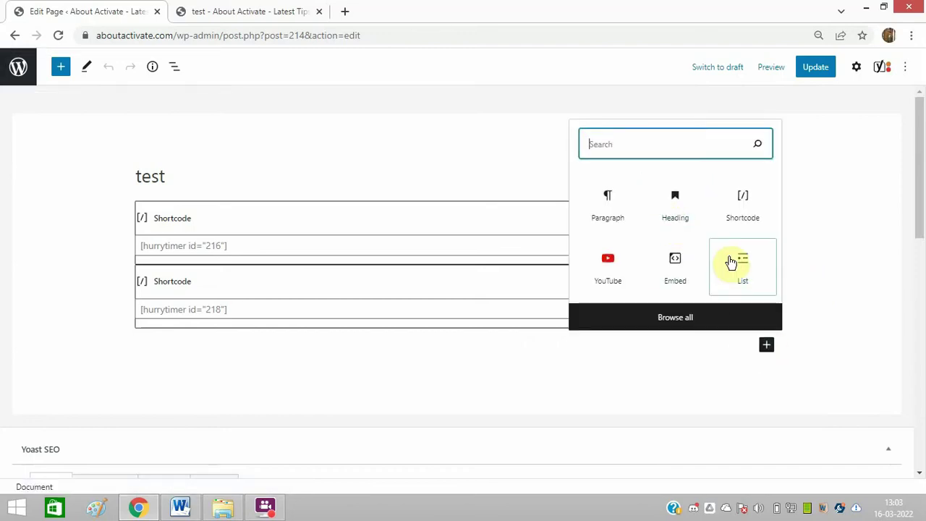
pyautogui.click(738, 229)
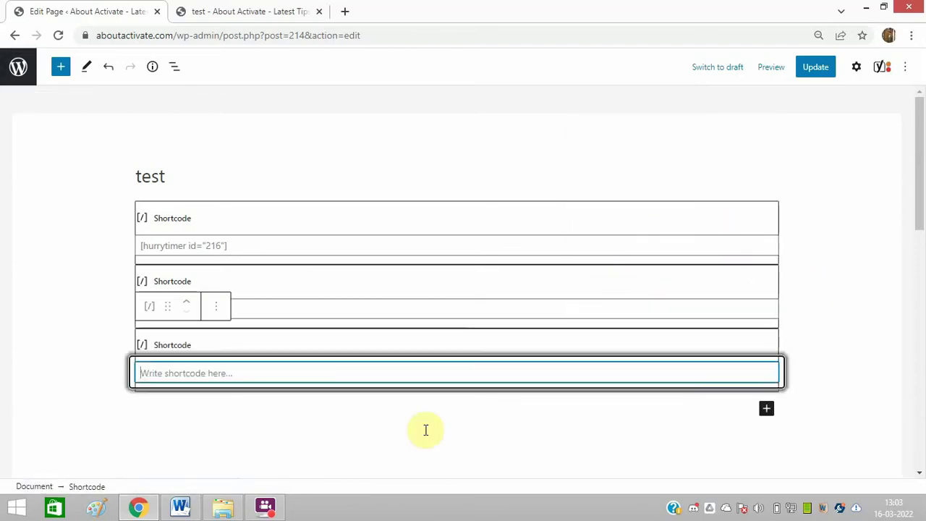
pyautogui.hotkey('ctrl', 'v')
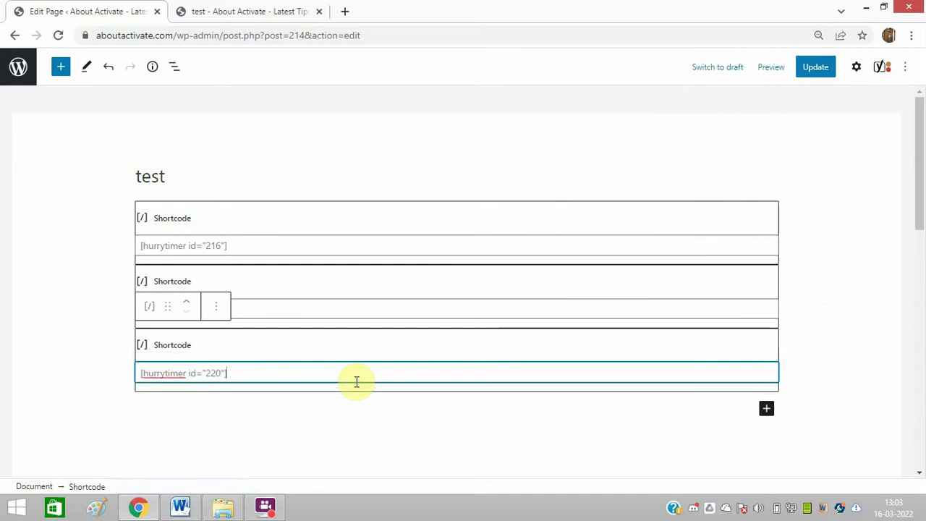
pyautogui.click(831, 68)
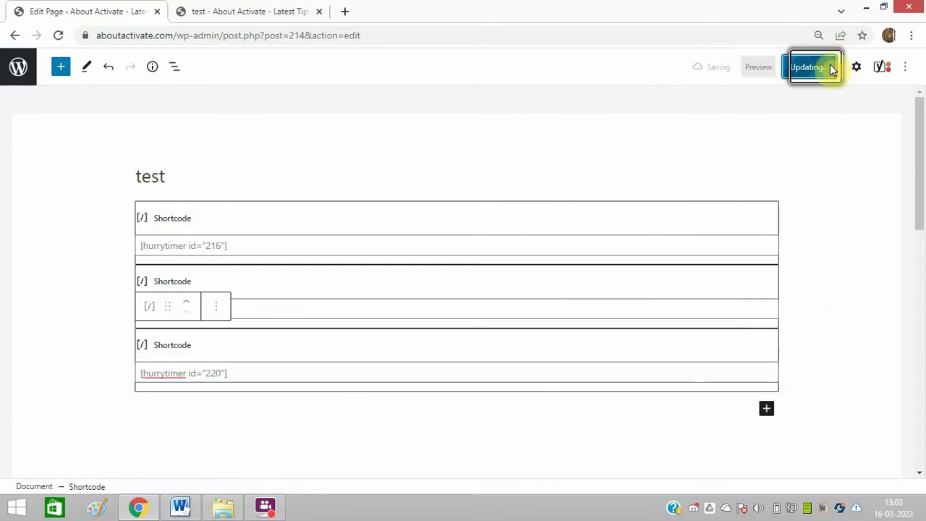
# Reload the live test page and examine the new countdown timer below the other two.
pyautogui.click(246, 10)
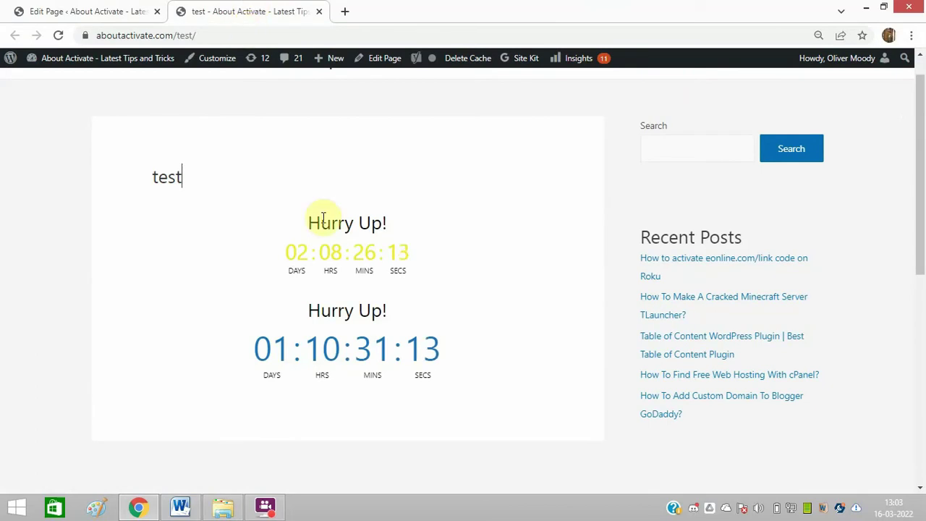
pyautogui.click(57, 36)
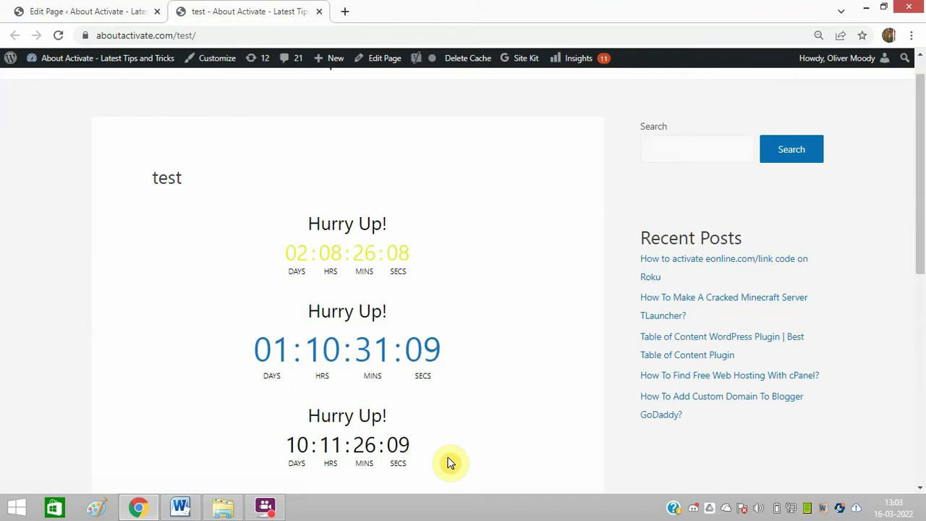
pyautogui.moveTo(449, 463); pyautogui.dragTo(311, 420)
pyautogui.tripleClick(306, 417)
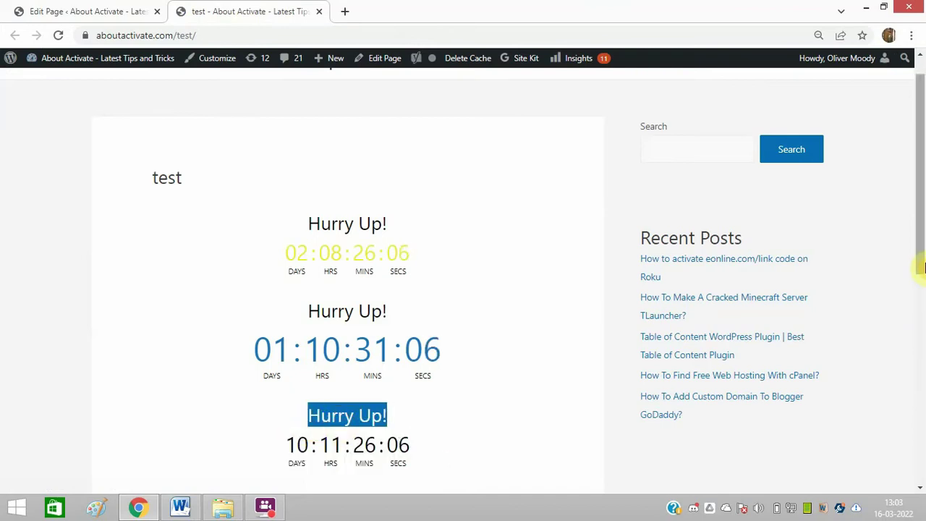
pyautogui.scroll(-1, 661, 347)
pyautogui.moveTo(446, 435); pyautogui.dragTo(326, 367)
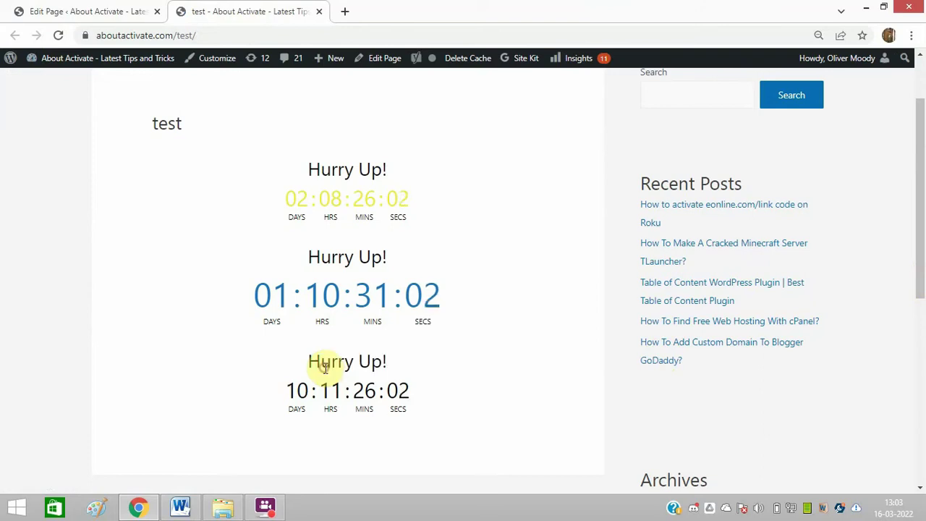
# Open the New launch campaign for editing from the list of all HurryTimer campaigns and show its appearance settings.
pyautogui.click(25, 10)
pyautogui.click(23, 78)
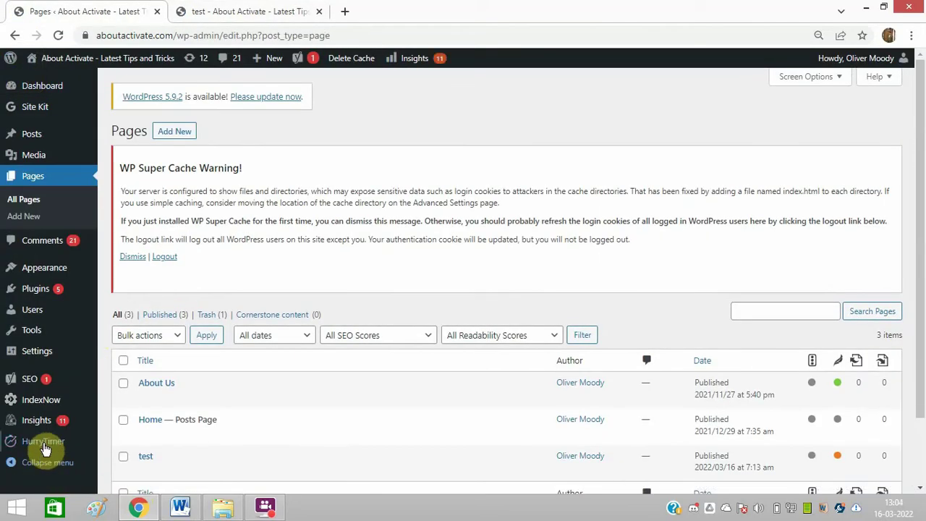
pyautogui.moveTo(44, 443)
pyautogui.click(132, 427)
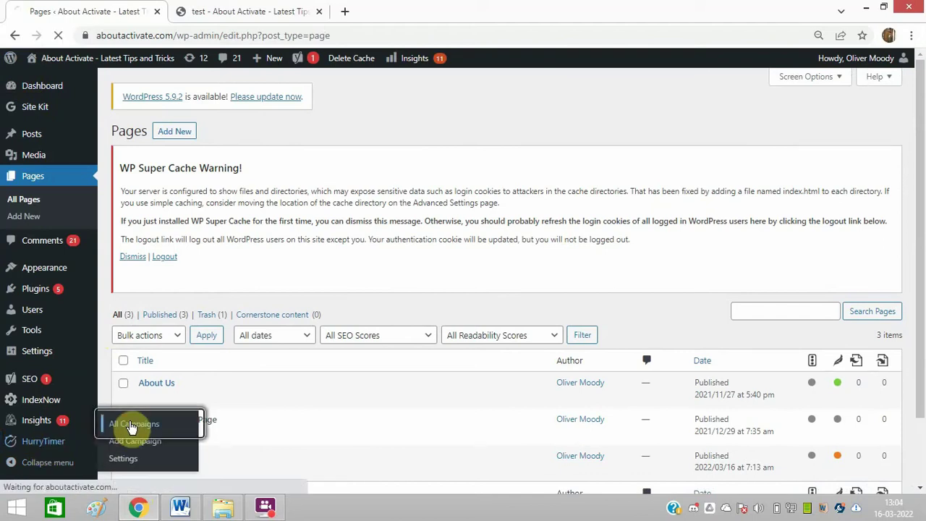
pyautogui.moveTo(282, 382)
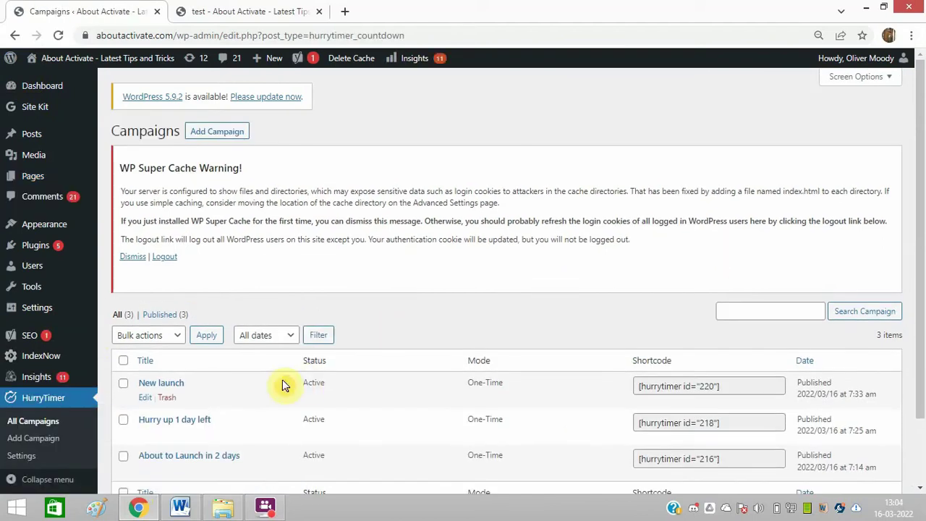
pyautogui.click(145, 401)
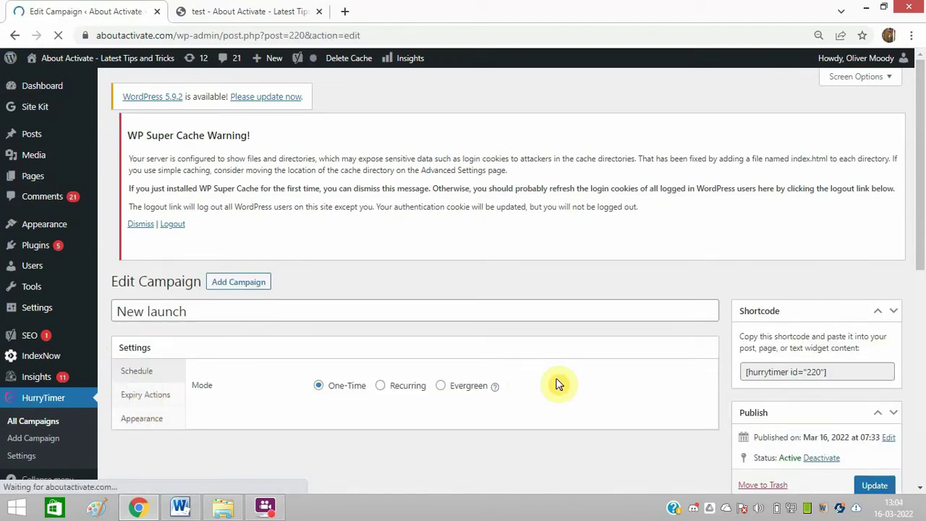
pyautogui.click(164, 436)
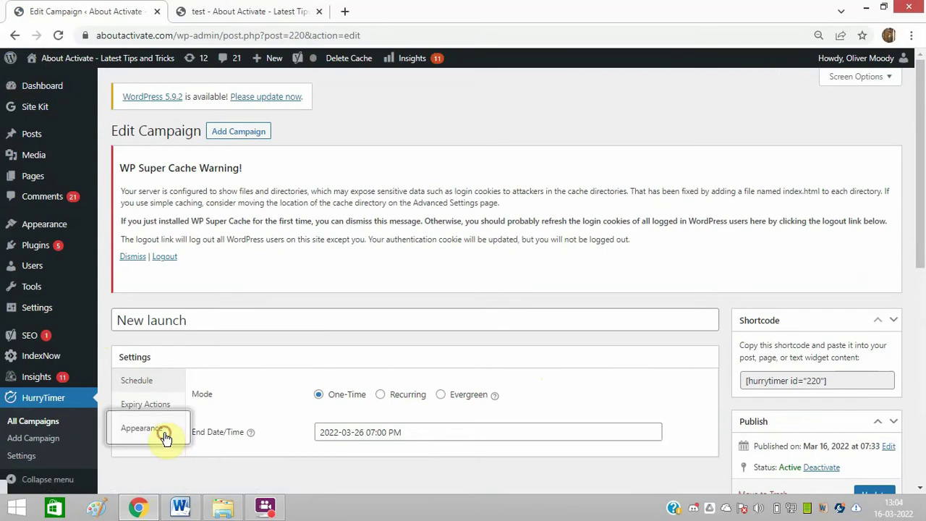
pyautogui.scroll(-2, 925, 244)
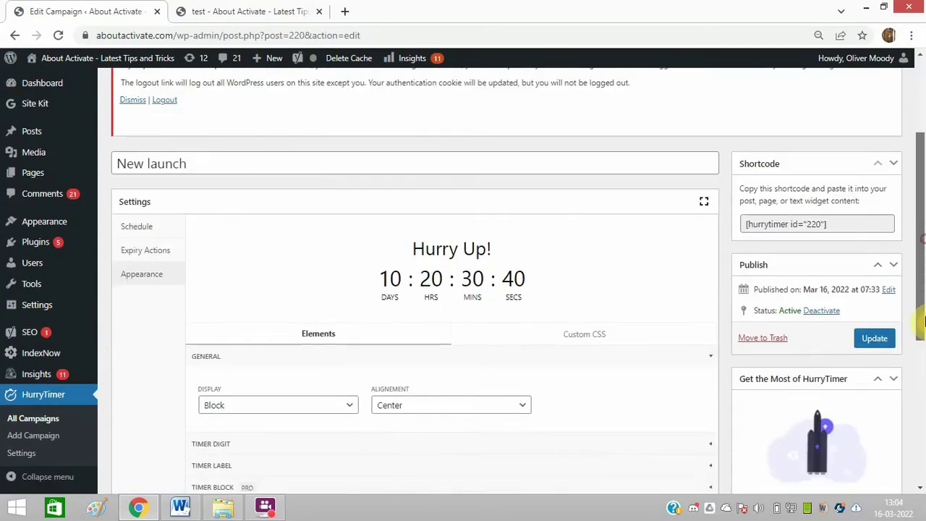
pyautogui.moveTo(556, 287); pyautogui.dragTo(409, 257)
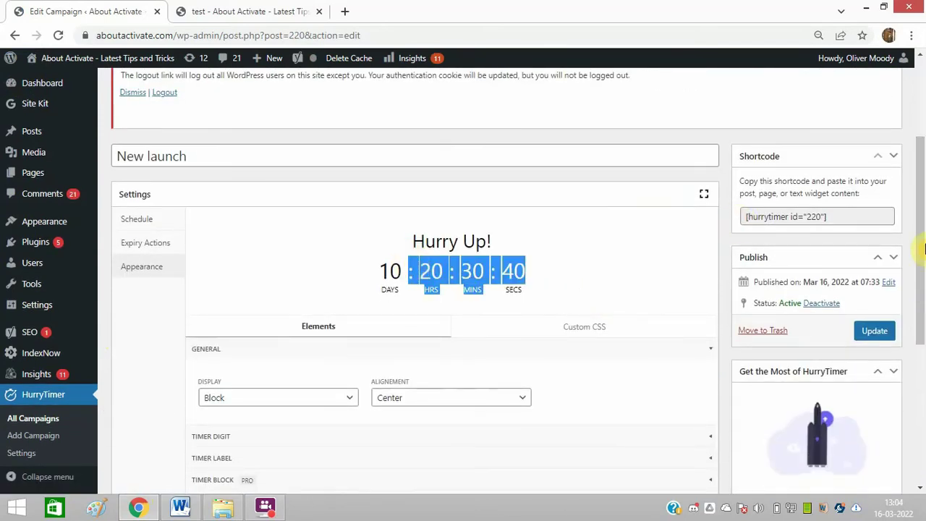
# Set the timer digits' colour to bright green #59d600 and their size to 80.
pyautogui.scroll(-1, 922, 246)
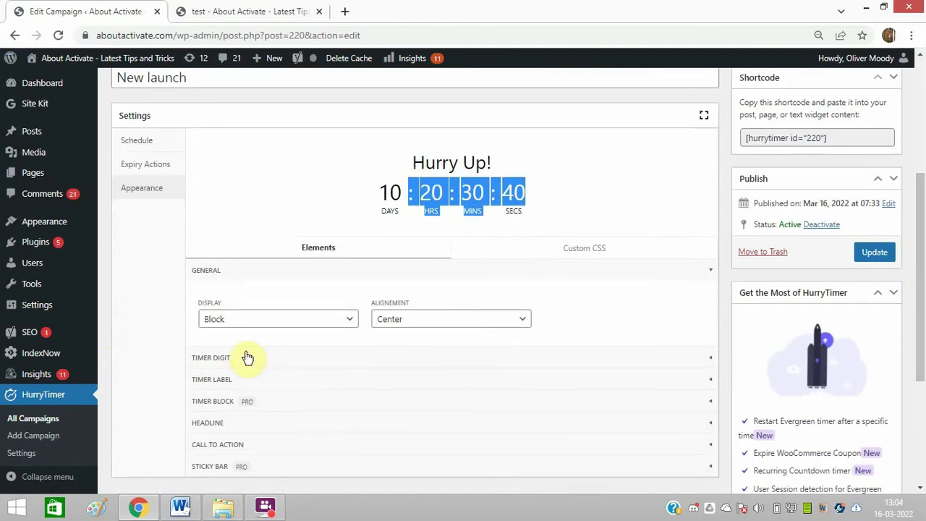
pyautogui.click(245, 358)
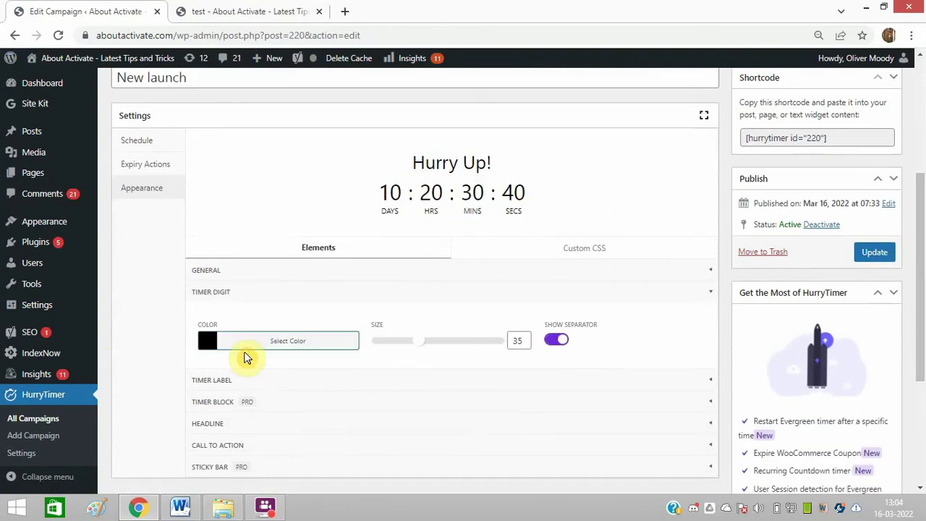
pyautogui.click(262, 349)
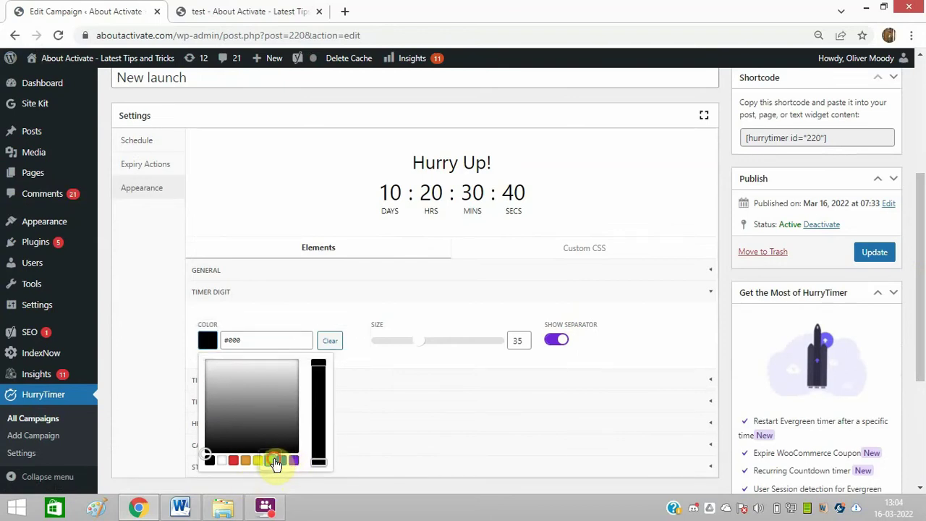
pyautogui.click(273, 460)
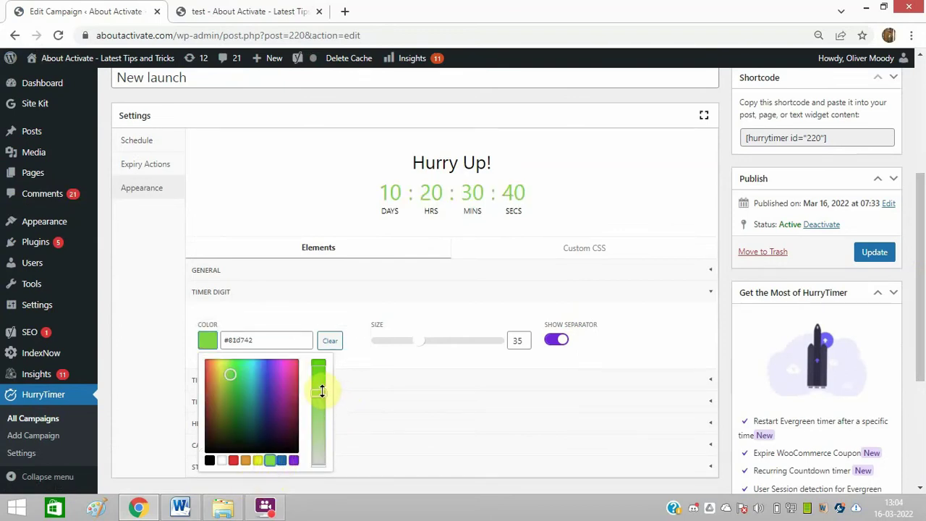
pyautogui.moveTo(320, 393); pyautogui.dragTo(325, 362)
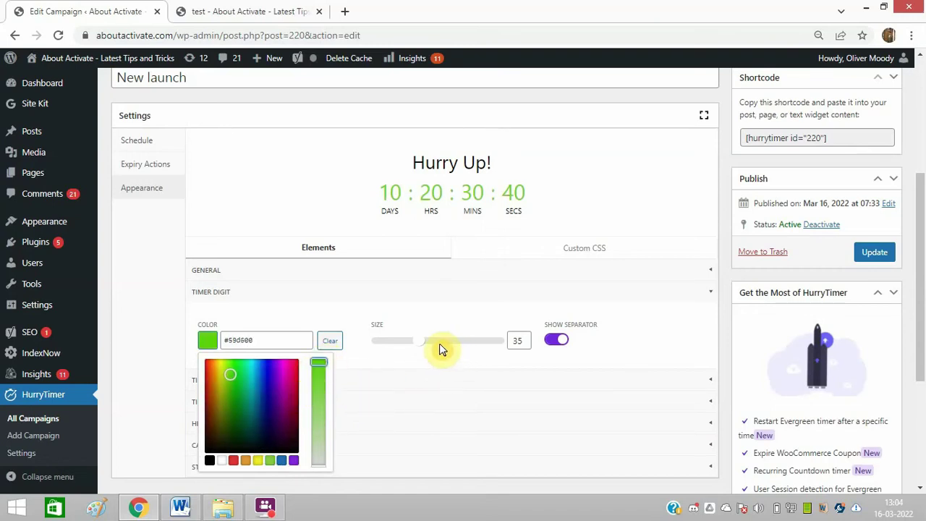
pyautogui.moveTo(423, 340); pyautogui.dragTo(483, 346)
pyautogui.click(483, 346)
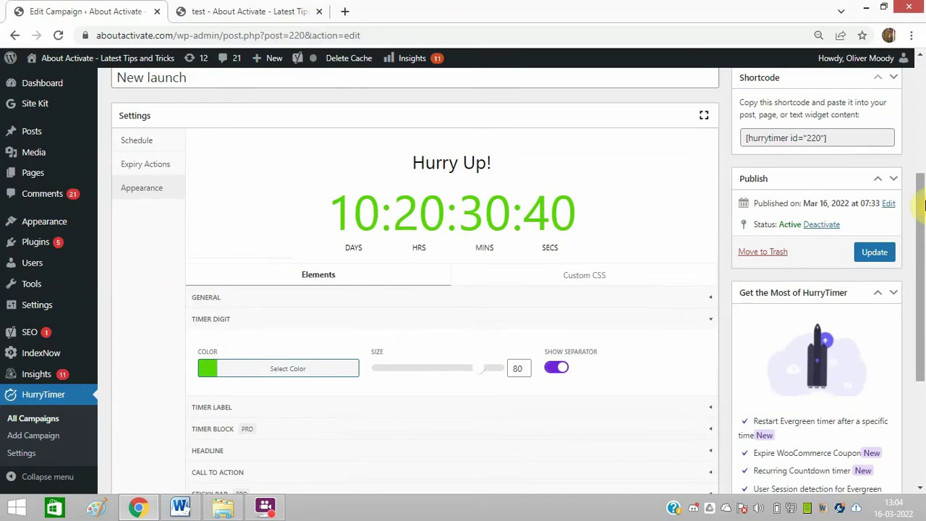
# Replace the timer's headline text with "New product".
pyautogui.moveTo(925, 194); pyautogui.dragTo(924, 237)
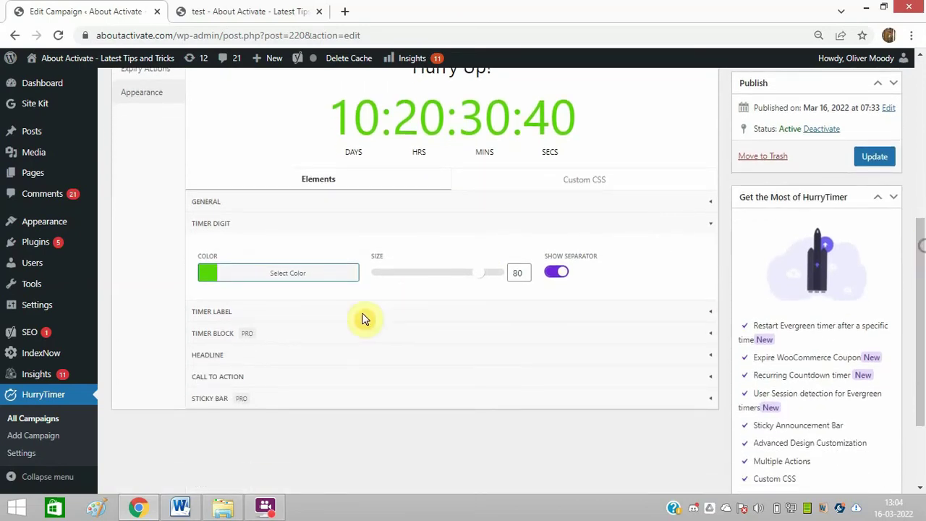
pyautogui.click(275, 364)
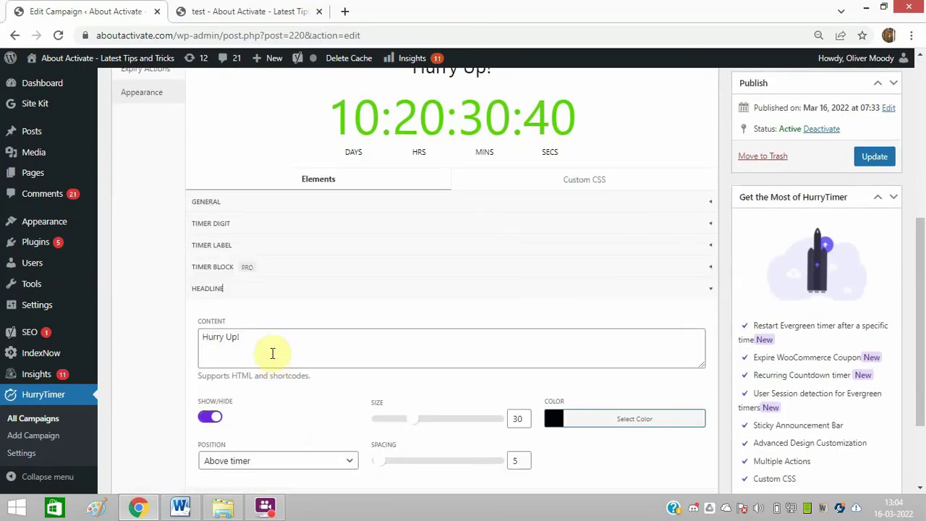
pyautogui.moveTo(274, 343); pyautogui.dragTo(186, 339)
pyautogui.write('N')
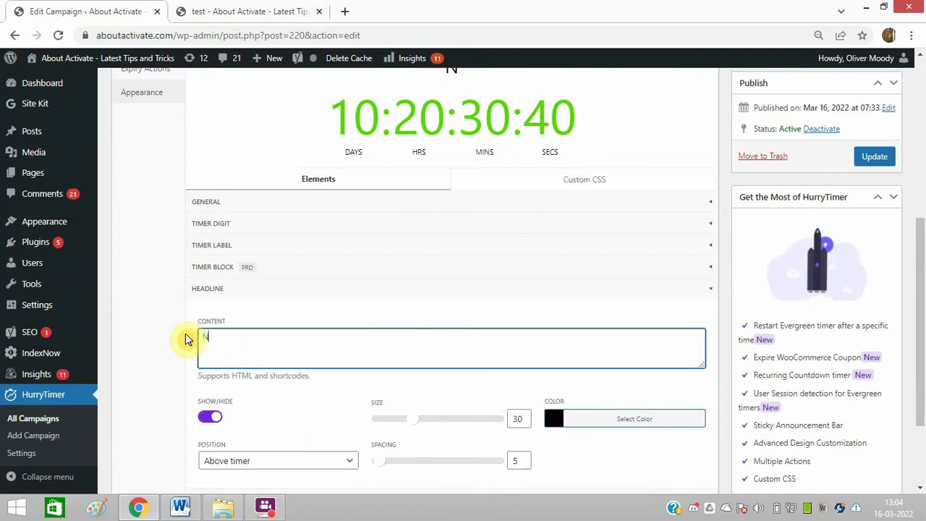
pyautogui.write('ew product')
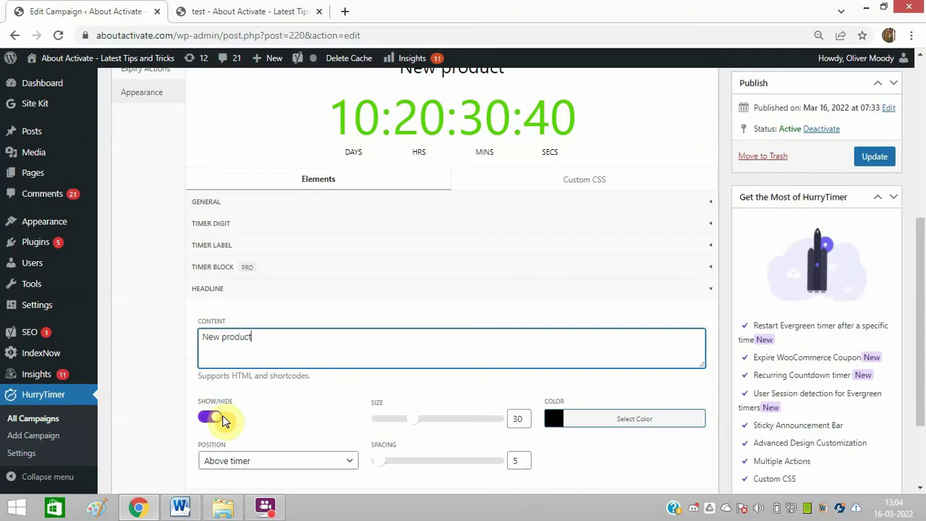
# Set the headline's colour to orange #dd8808 and update the campaign.
pyautogui.click(593, 420)
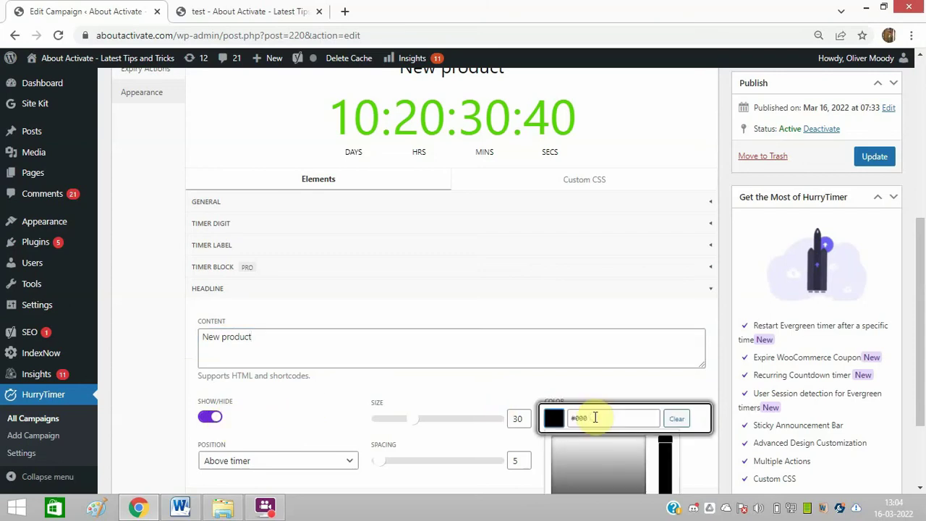
pyautogui.moveTo(924, 247); pyautogui.dragTo(925, 298)
pyautogui.click(592, 428)
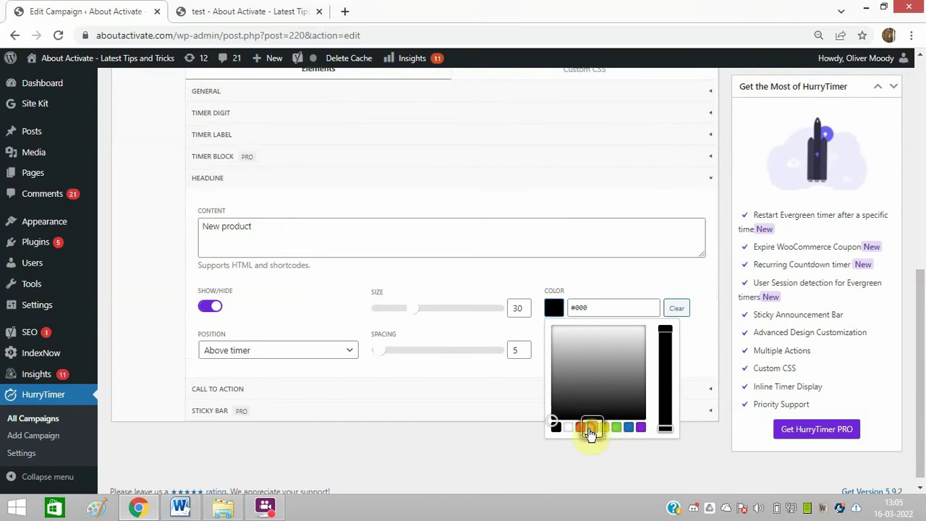
pyautogui.click(665, 351)
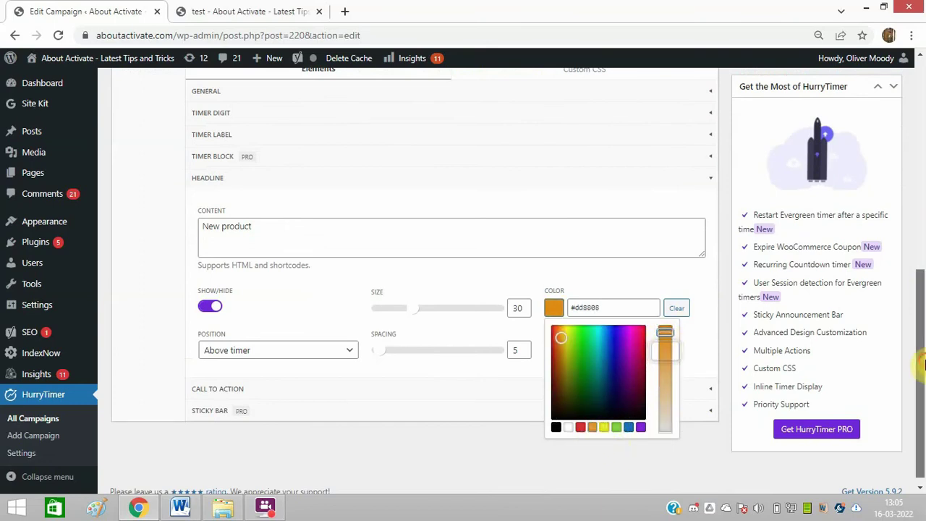
pyautogui.moveTo(924, 365); pyautogui.dragTo(924, 296)
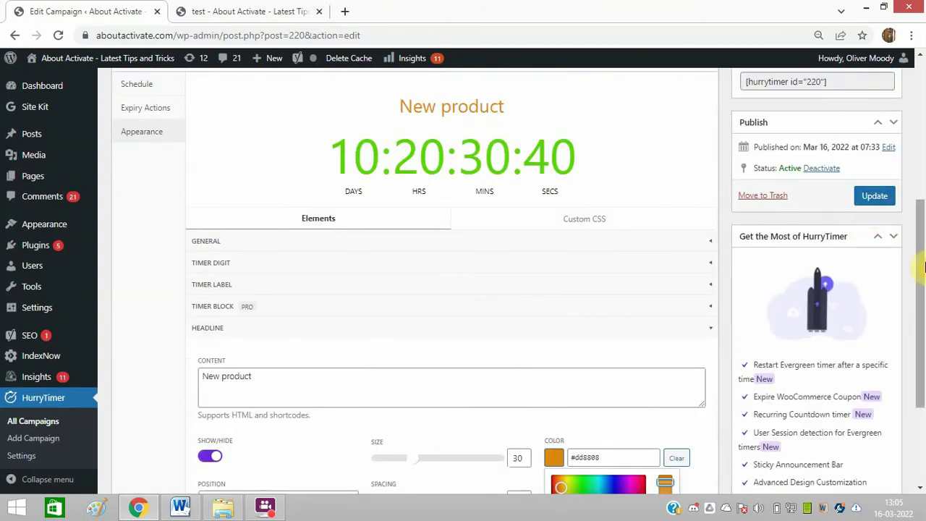
pyautogui.click(877, 204)
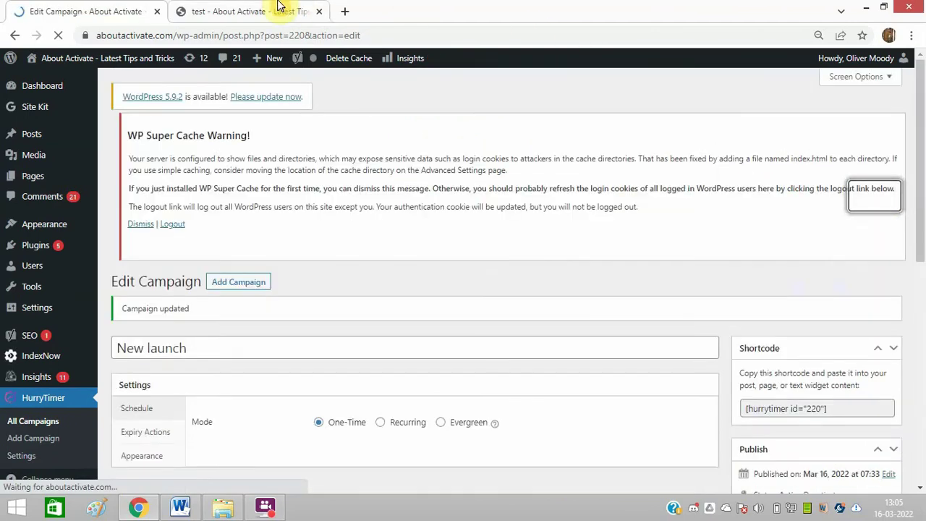
# Reload the live test page and examine the restyled headline and digits of the third countdown timer.
pyautogui.click(278, 8)
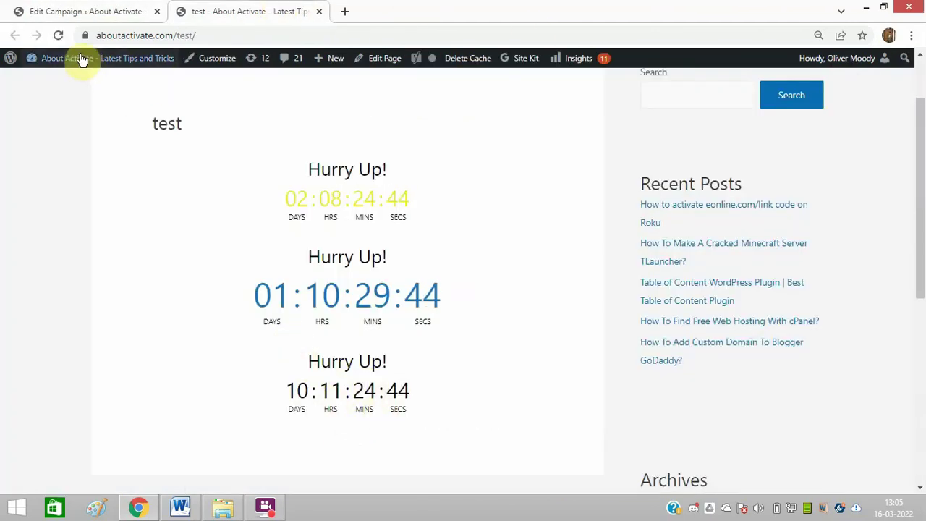
pyautogui.click(58, 34)
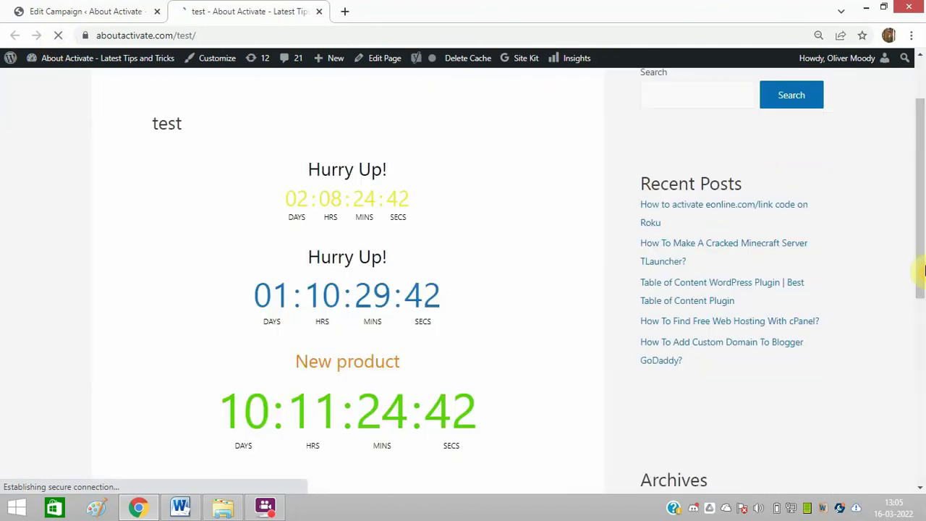
pyautogui.scroll(-3, 362, 290)
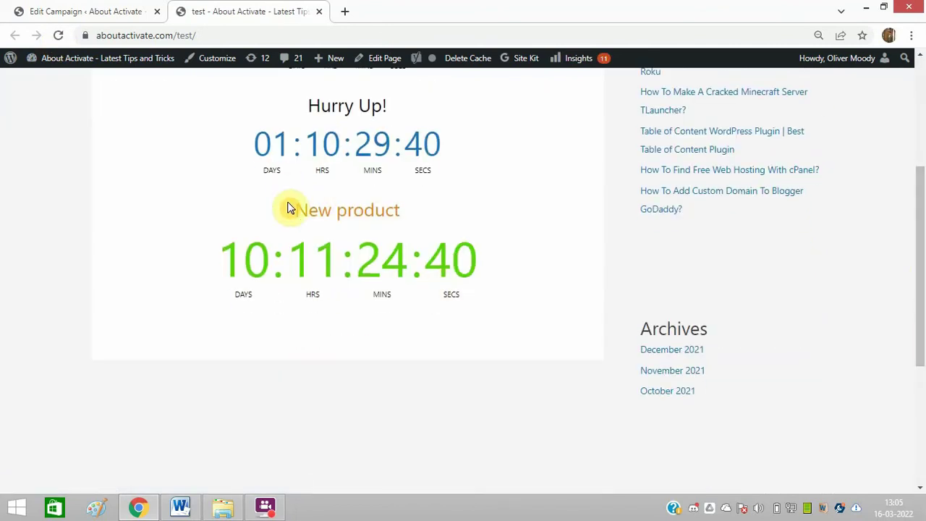
pyautogui.moveTo(289, 205); pyautogui.dragTo(355, 229)
pyautogui.click(524, 321)
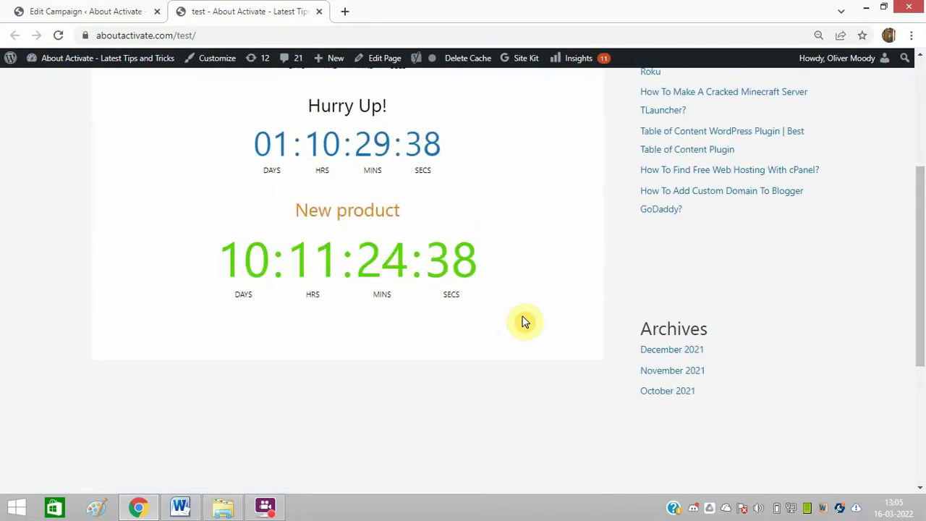